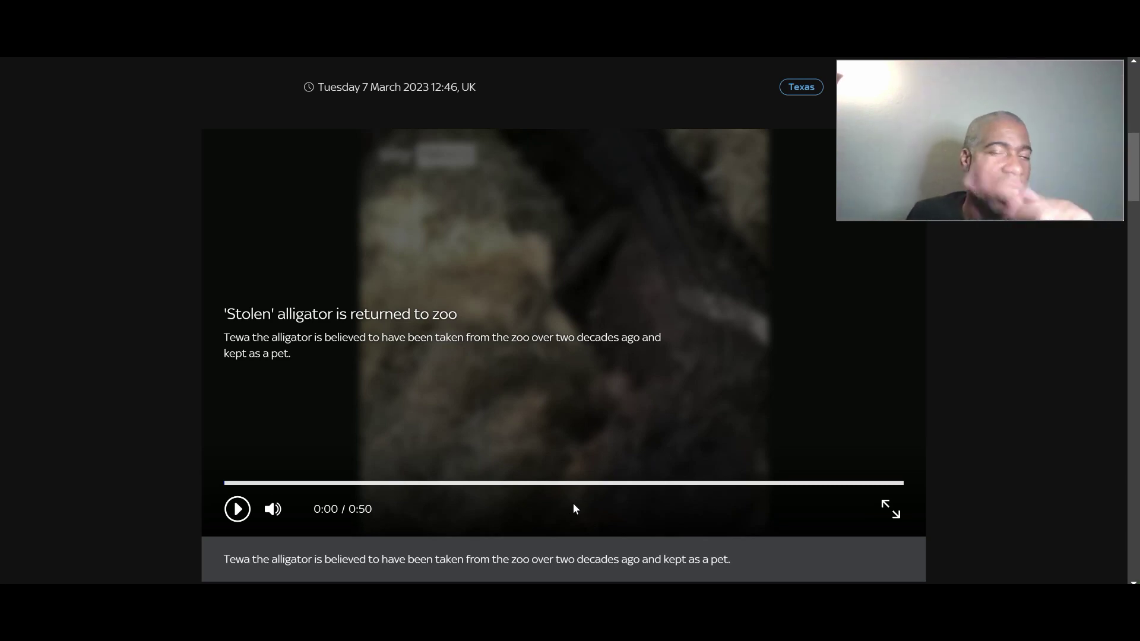
Step: Play the 'Stolen' alligator video and pause it at 0:26 of 0:50
left_click(234, 515)
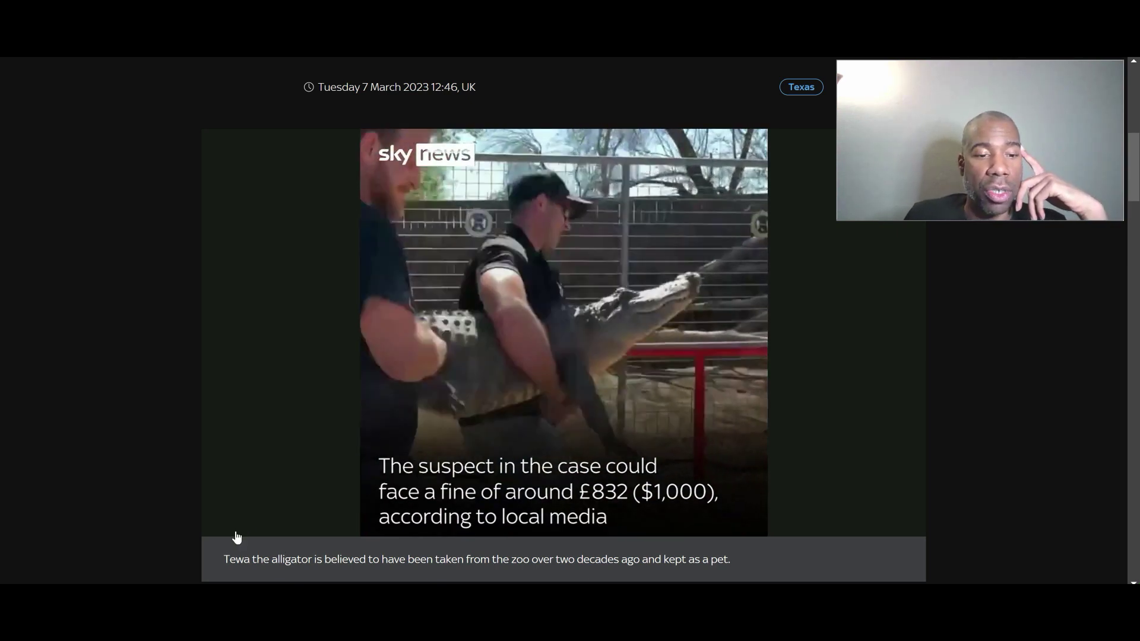
left_click(237, 509)
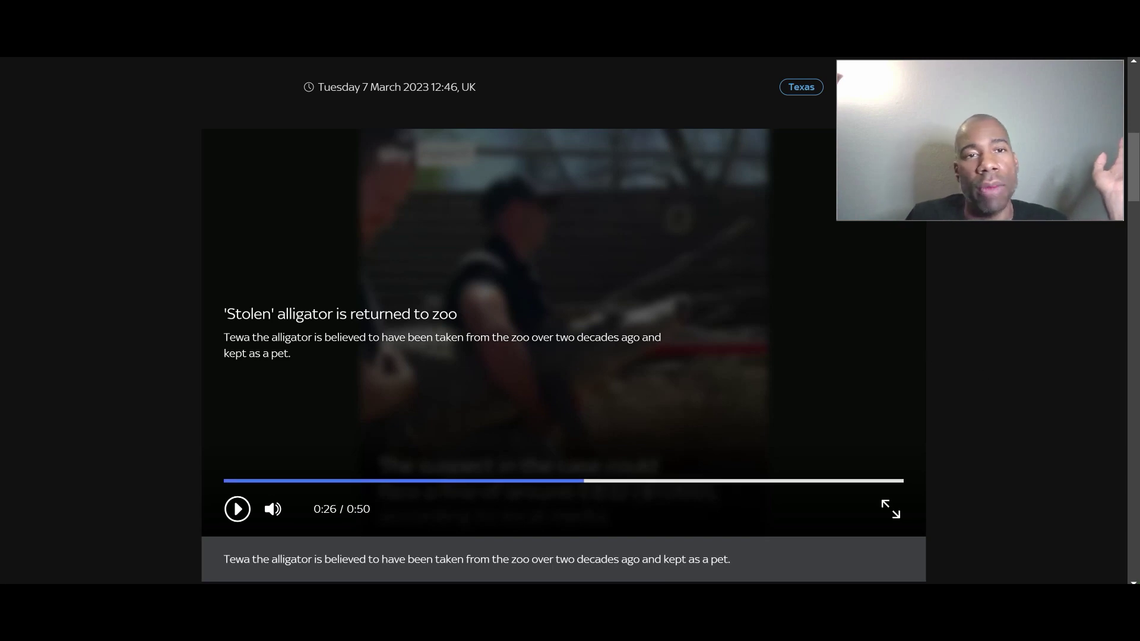
Step: Search Google for 'pounds to dollars' in a new tab to see the rate (1.21)
key("ctrl+t")
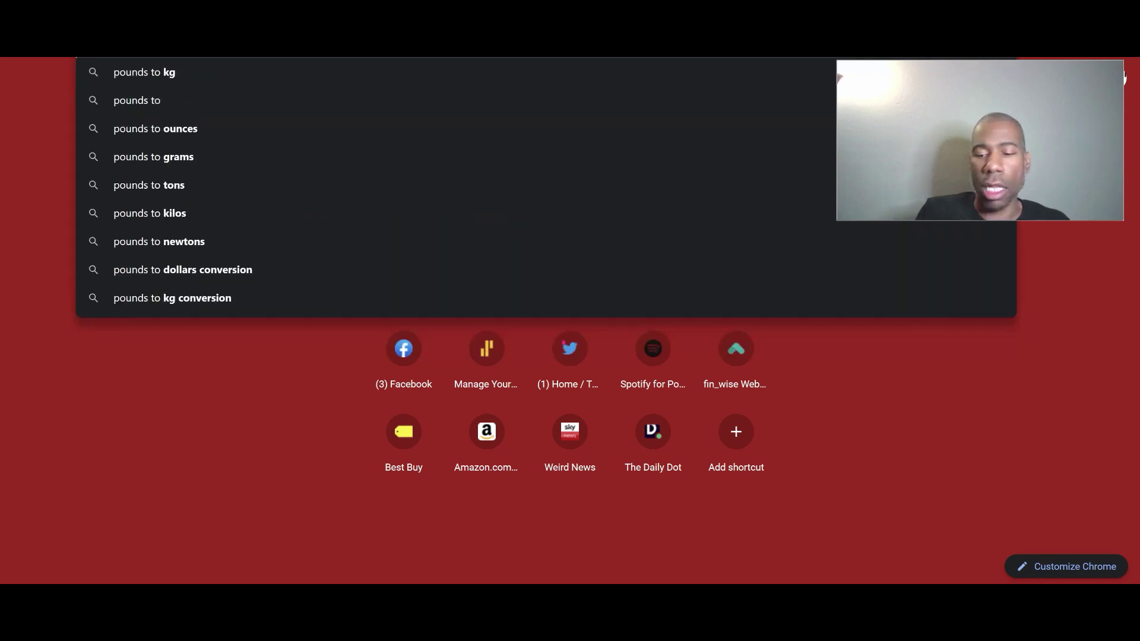
type("dollars")
key("Return")
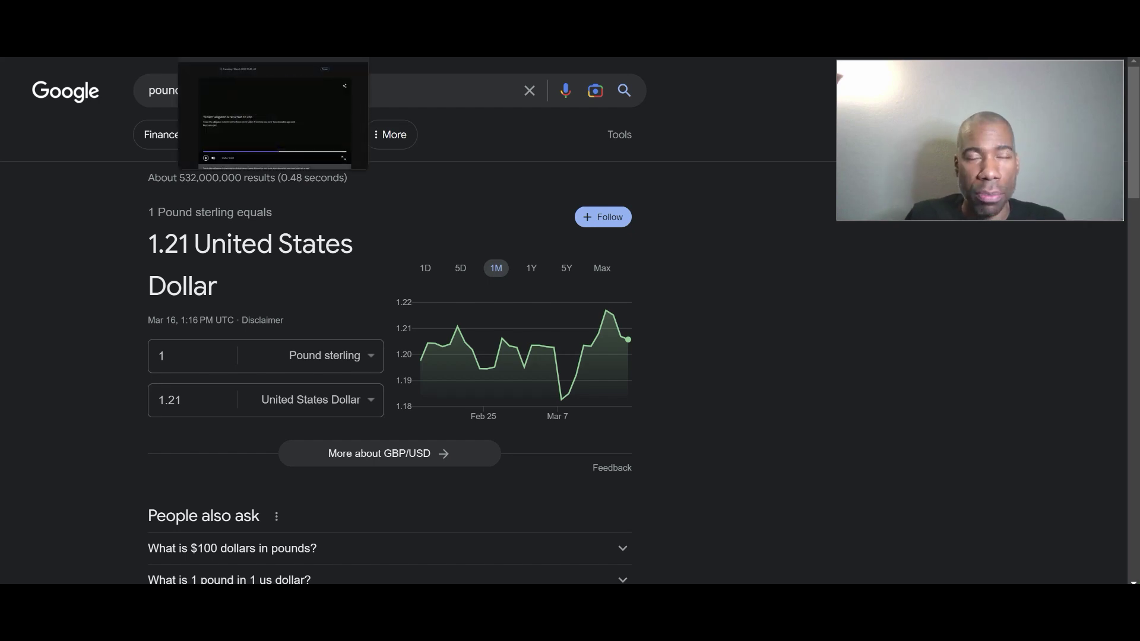
Step: Switch back to the Sky News tab and resume the alligator video from 0:26
left_click(272, 63)
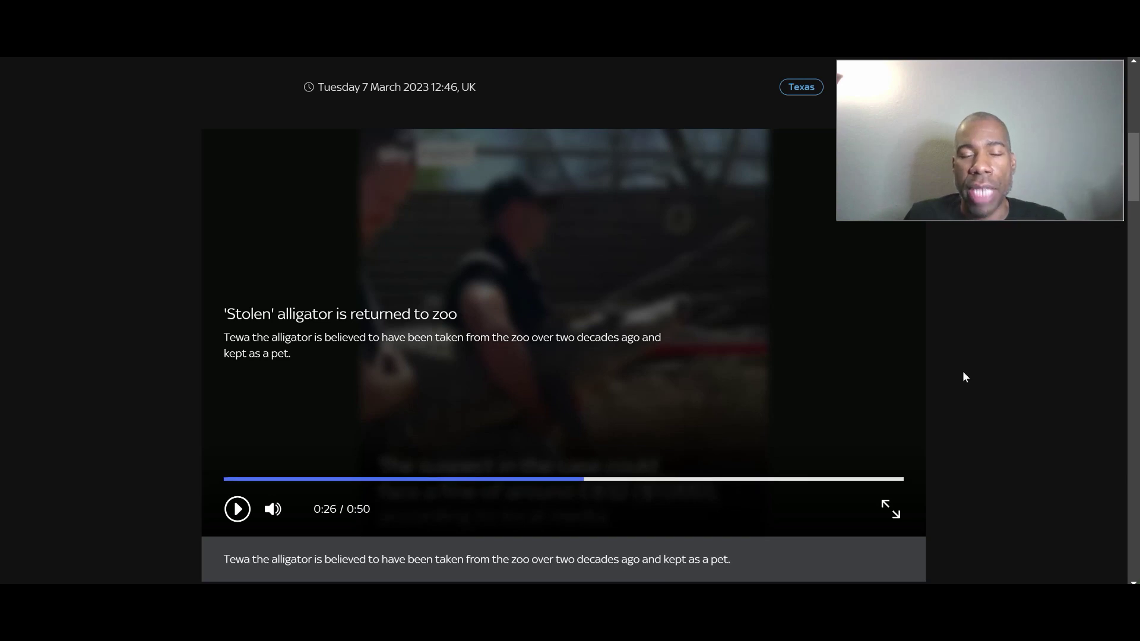
mouse_move(563, 331)
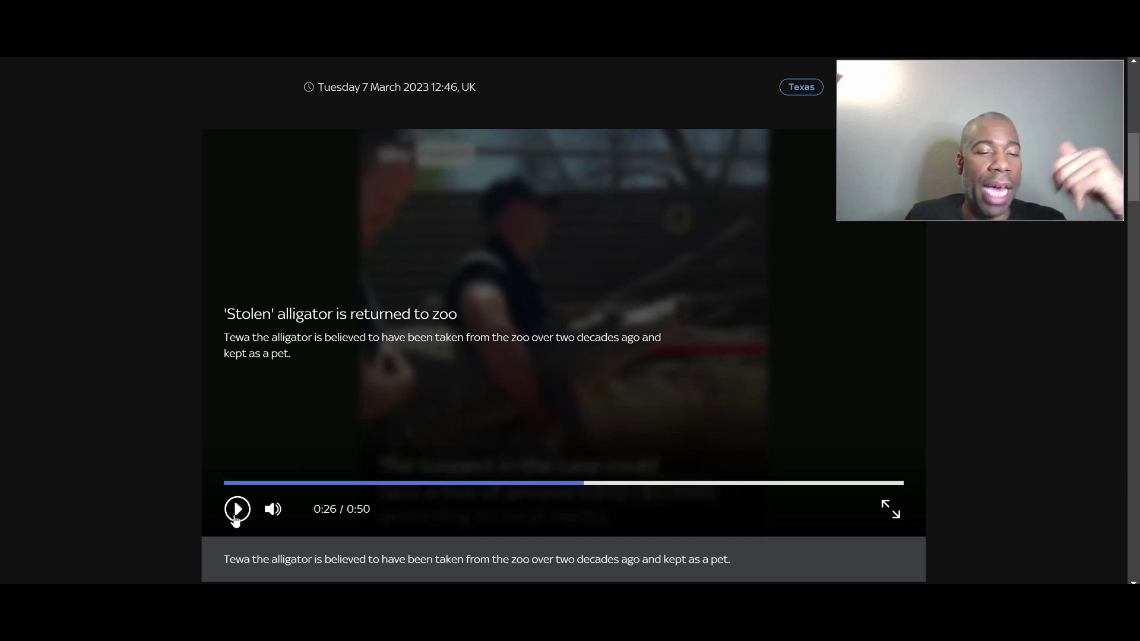
left_click(238, 509)
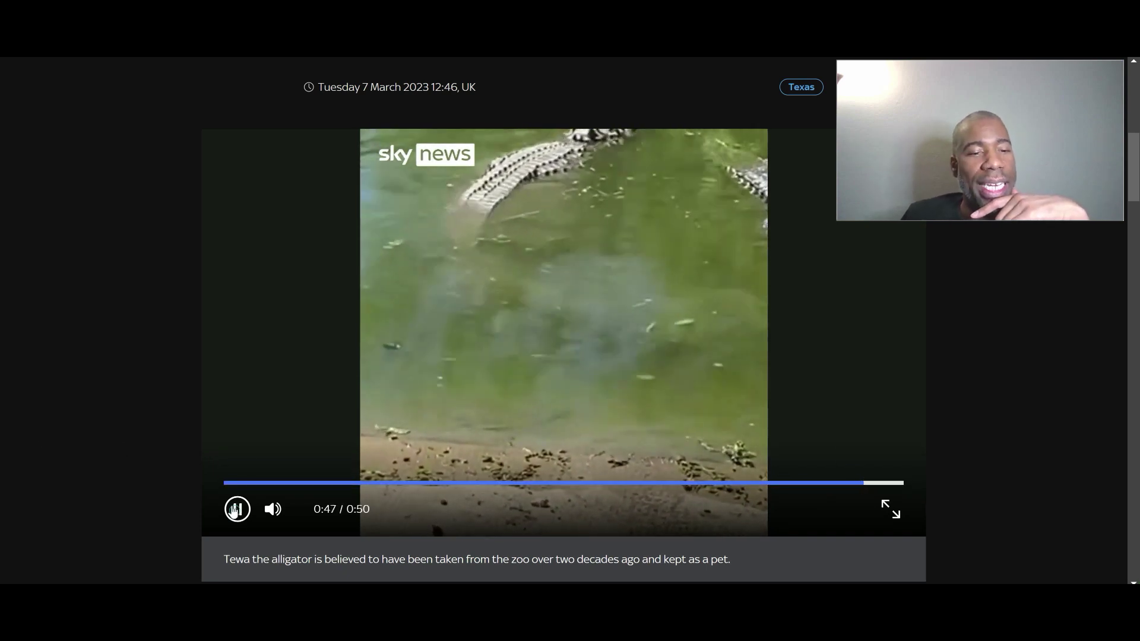
Step: Pause the alligator video at 0:48 with the spacebar
key("space")
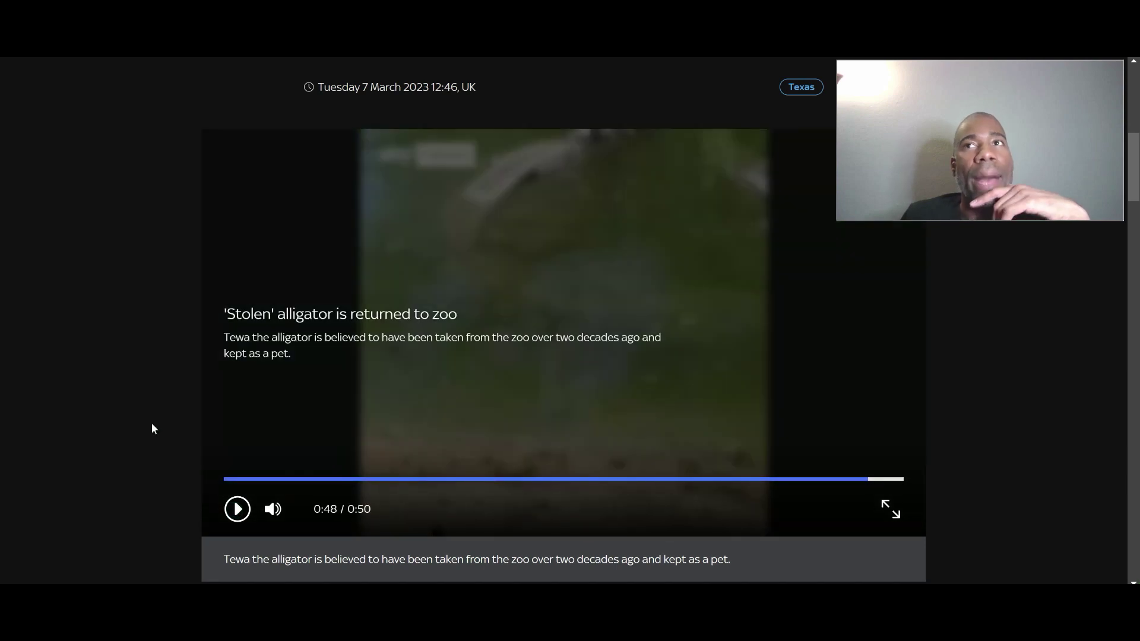